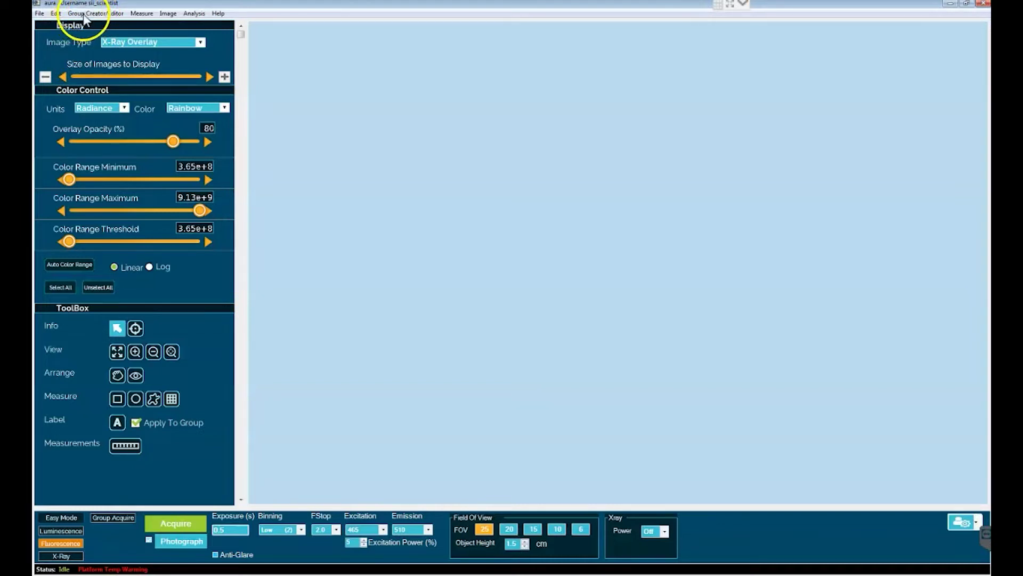
- Open the Group Creator/Editor showing one Lumin-plus-Photo step at exposure 1, binning 2, F/Stop 1.2
{"action": "left_click", "coordinate": [85, 15]}
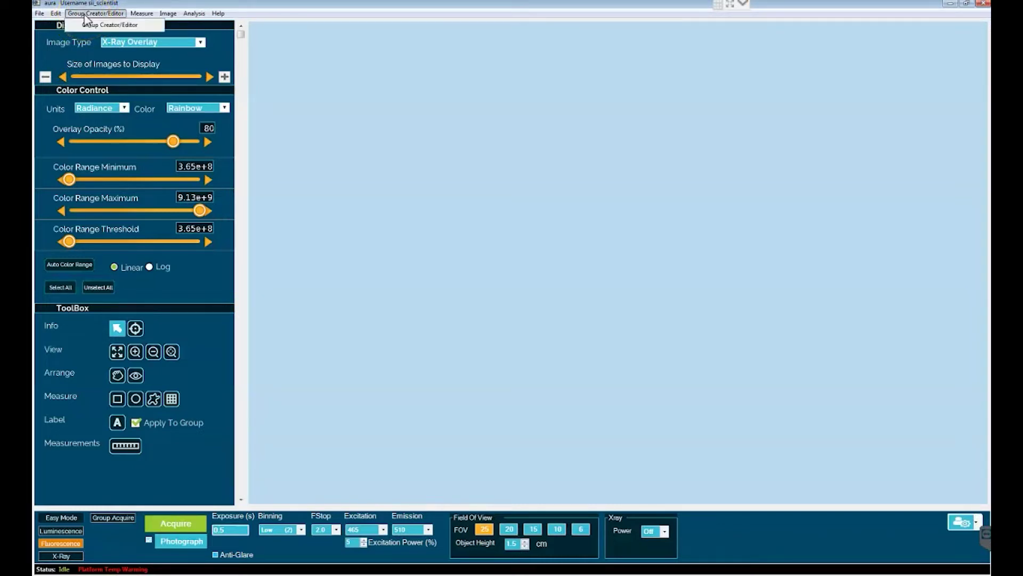
{"action": "left_click", "coordinate": [91, 24]}
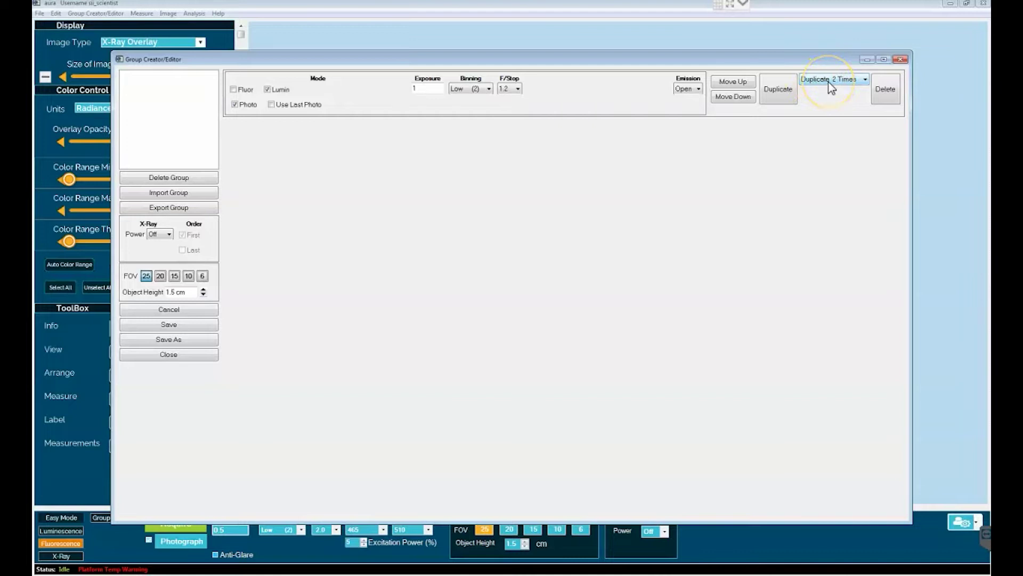
{"action": "left_click", "coordinate": [831, 88]}
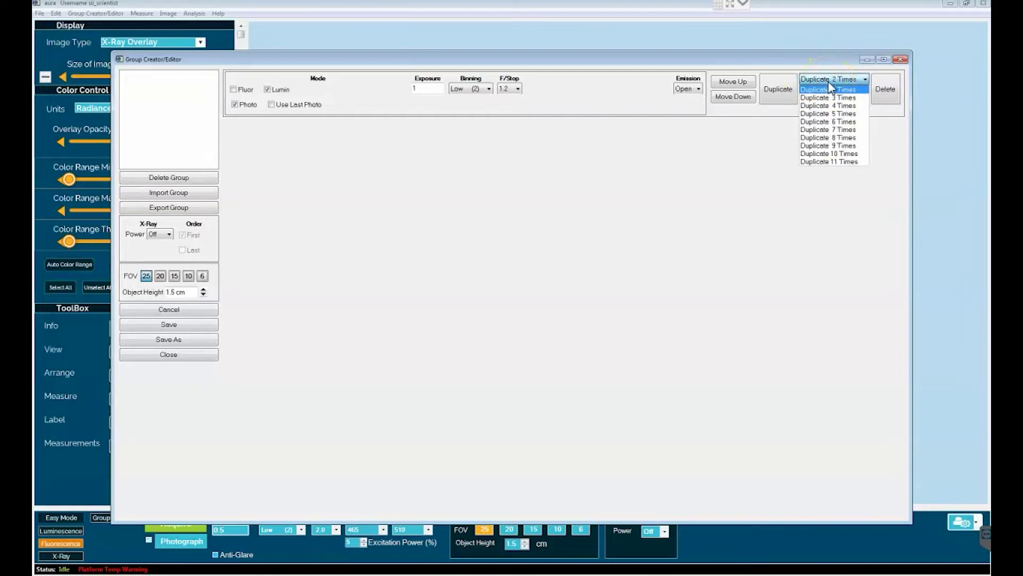
- Duplicate the step 5 times and stop step one from reusing the last photo
{"action": "left_click", "coordinate": [833, 114]}
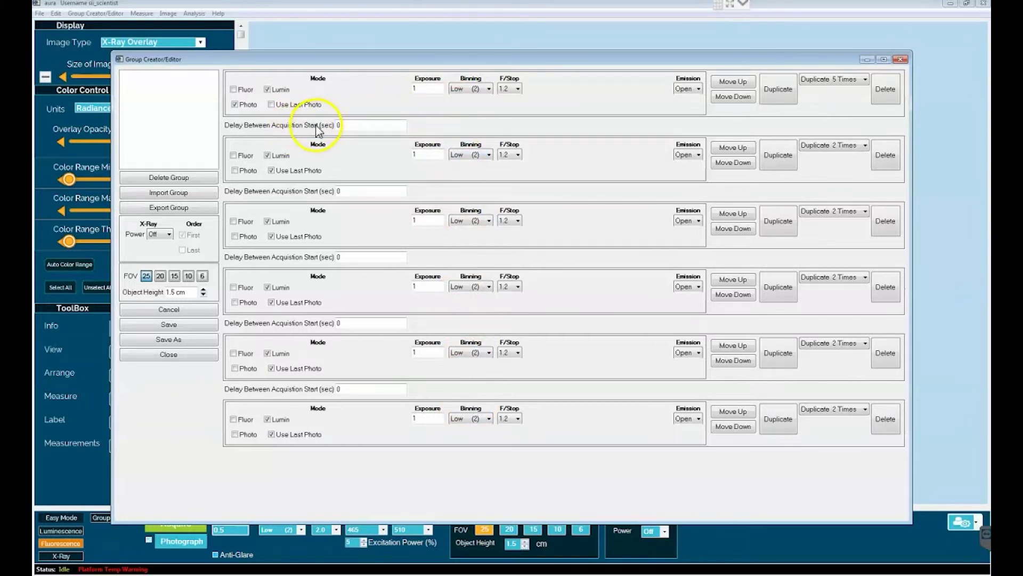
{"action": "left_click", "coordinate": [361, 126]}
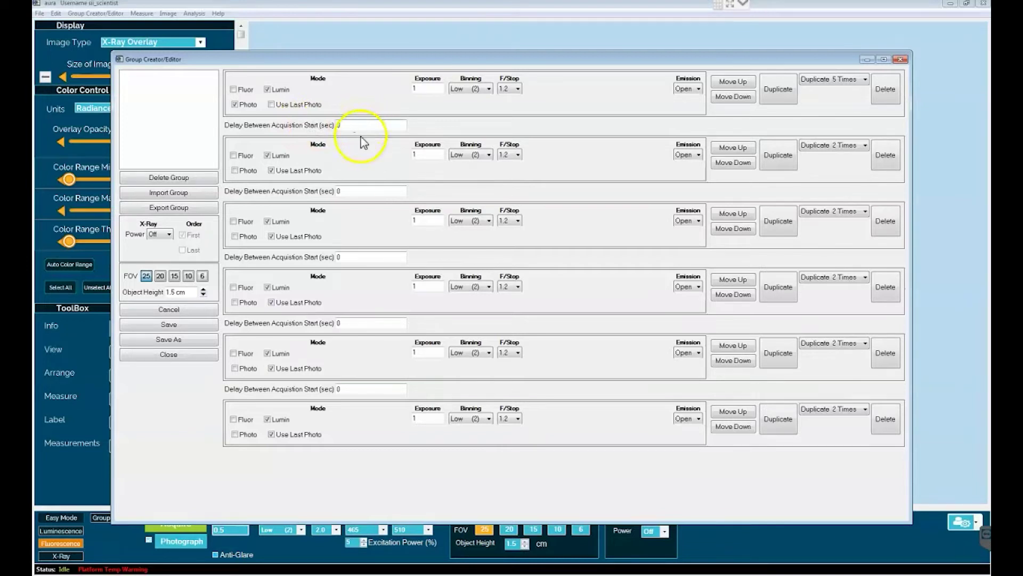
{"action": "left_click", "coordinate": [357, 125]}
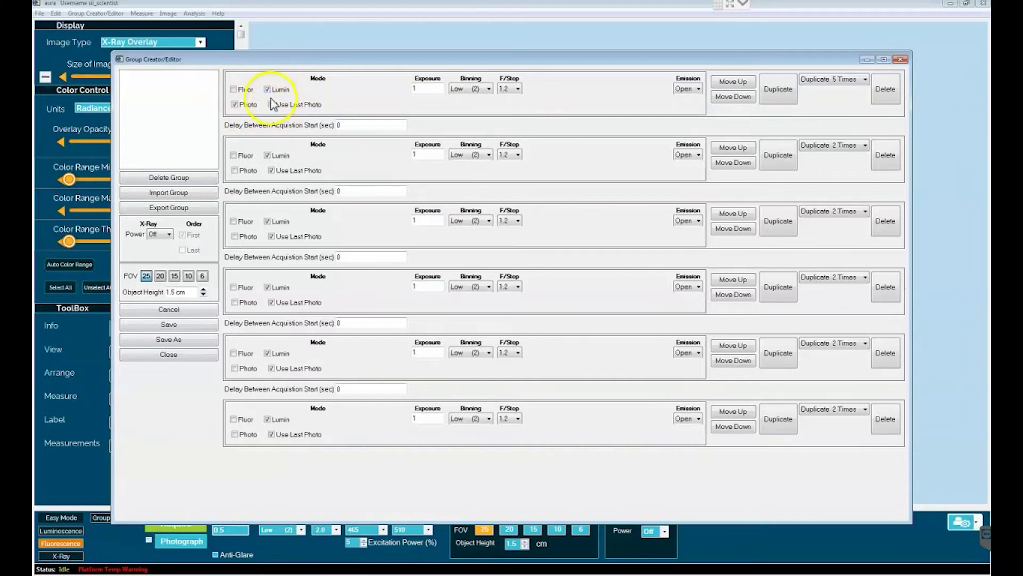
{"action": "left_click", "coordinate": [271, 105]}
- Toggle the sixth step to Fluor and back to Lumin, leaving its F/Stop at 2.0
{"action": "left_click", "coordinate": [233, 420]}
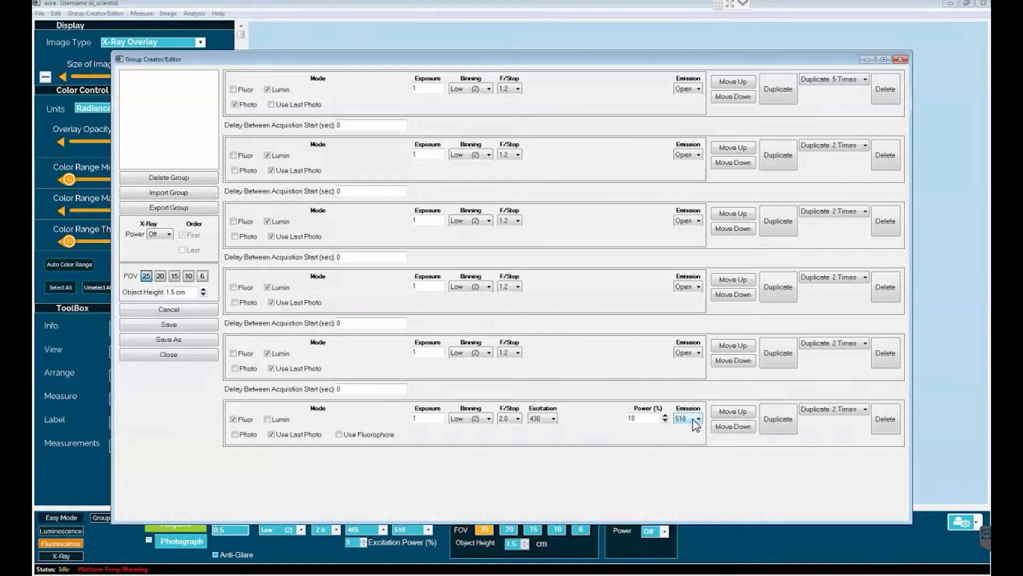
{"action": "left_click", "coordinate": [239, 430]}
{"action": "left_click", "coordinate": [268, 420]}
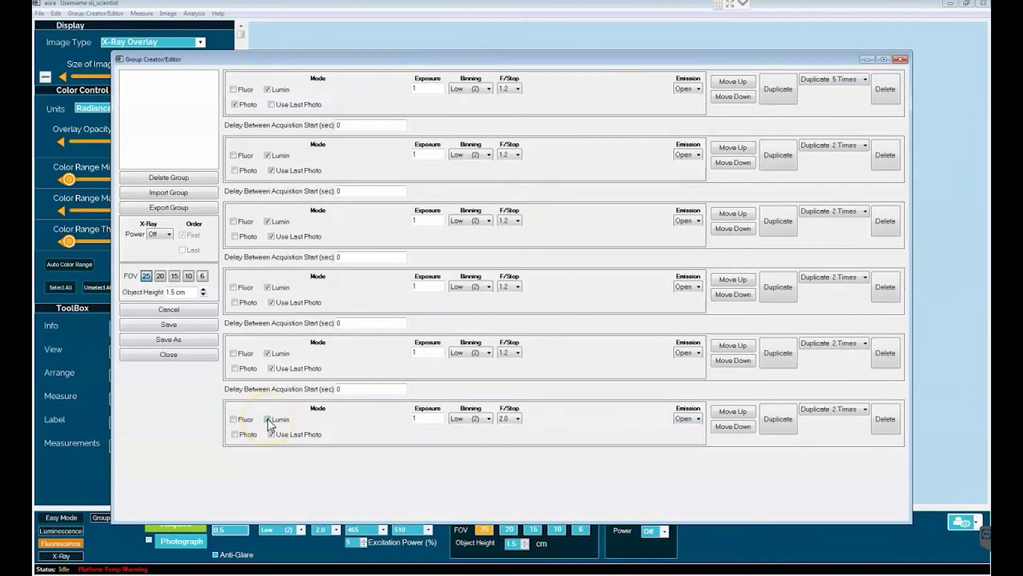
{"action": "left_click", "coordinate": [436, 421]}
- Check step six's emission filter options, then save the group as 'GA Example' and close the editor
{"action": "left_click", "coordinate": [695, 421]}
{"action": "left_click", "coordinate": [693, 425]}
{"action": "left_click", "coordinate": [171, 341]}
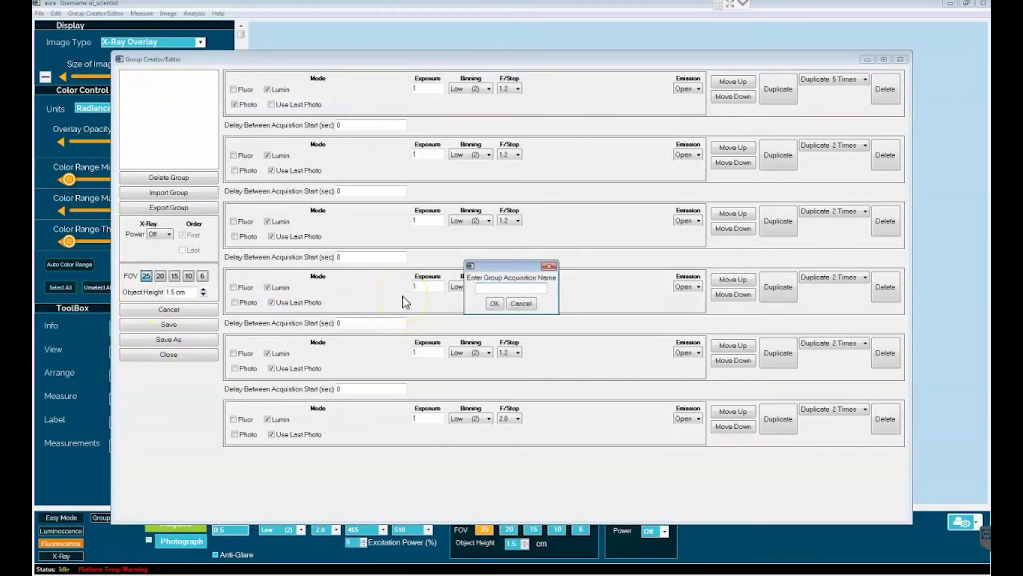
{"action": "type", "text": "GA Example"}
{"action": "left_click", "coordinate": [493, 303]}
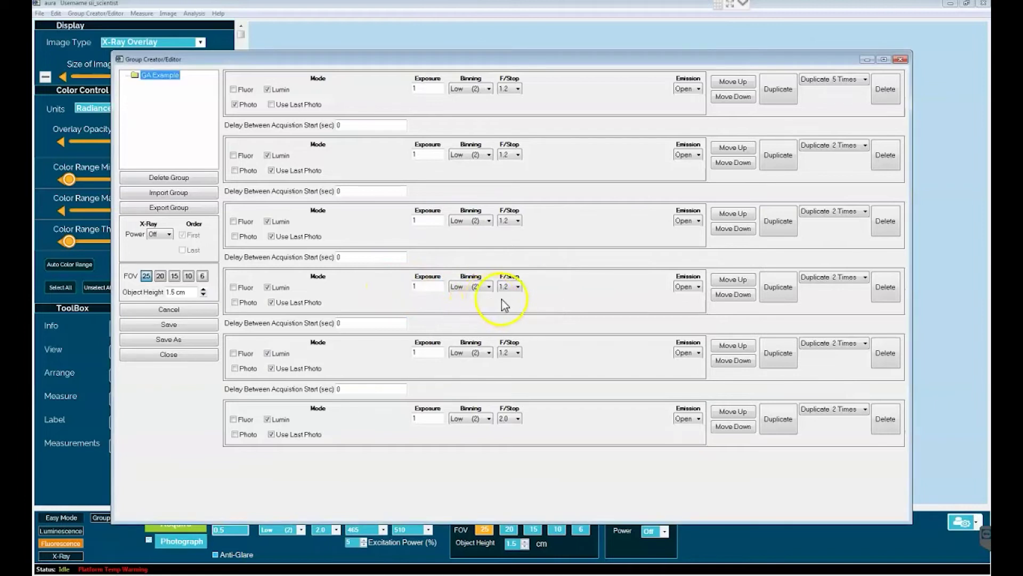
{"action": "left_click", "coordinate": [196, 354]}
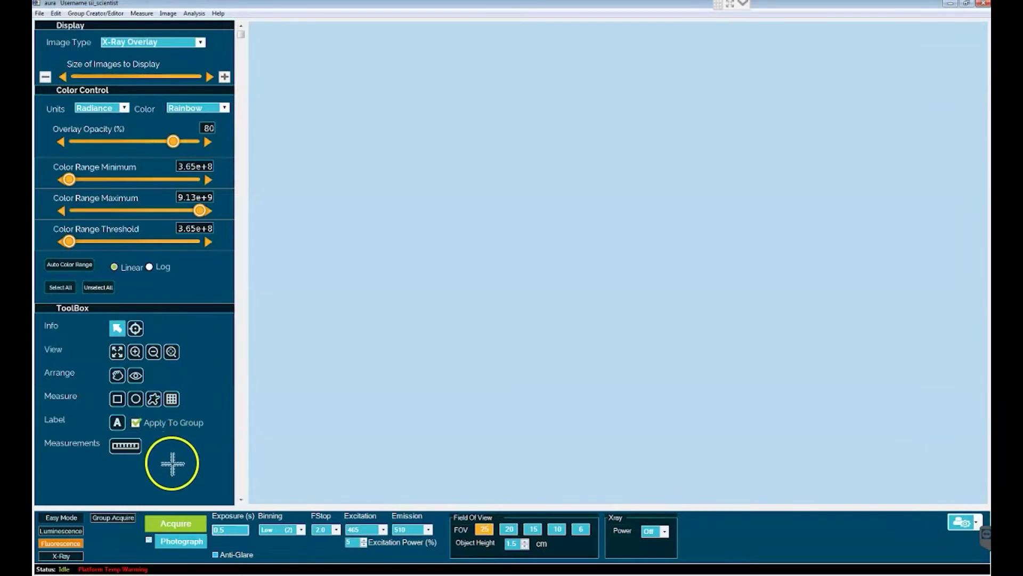
- Switch to Group Acquire and load the GA Example protocol from Group Protocols
{"action": "left_click", "coordinate": [120, 516]}
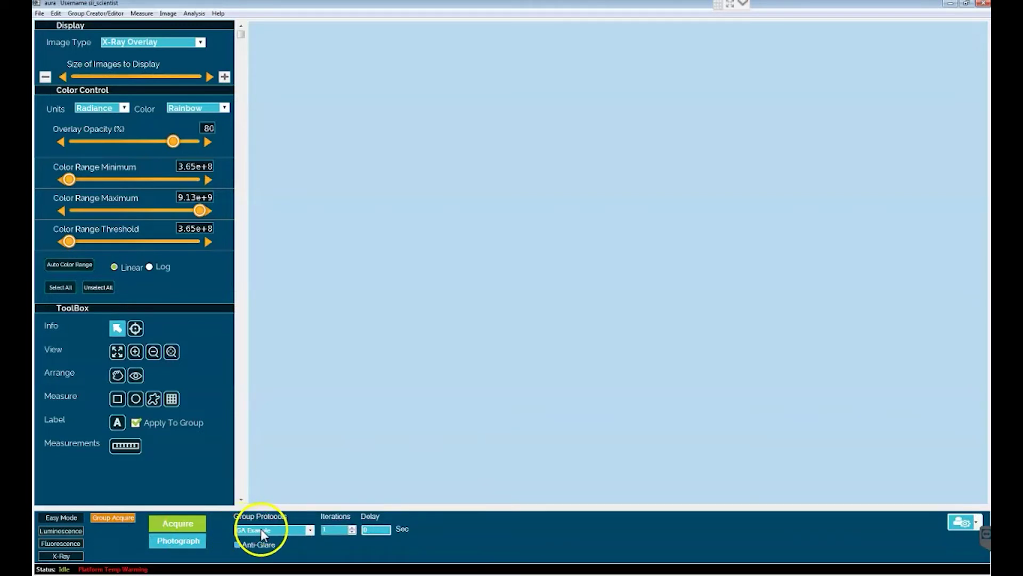
{"action": "left_click", "coordinate": [310, 530]}
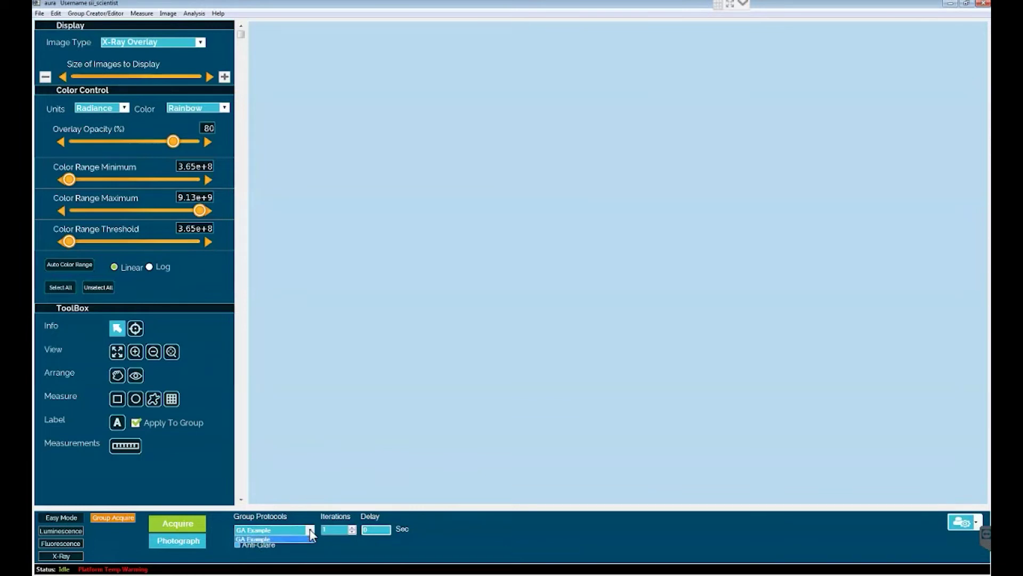
{"action": "left_click", "coordinate": [309, 531]}
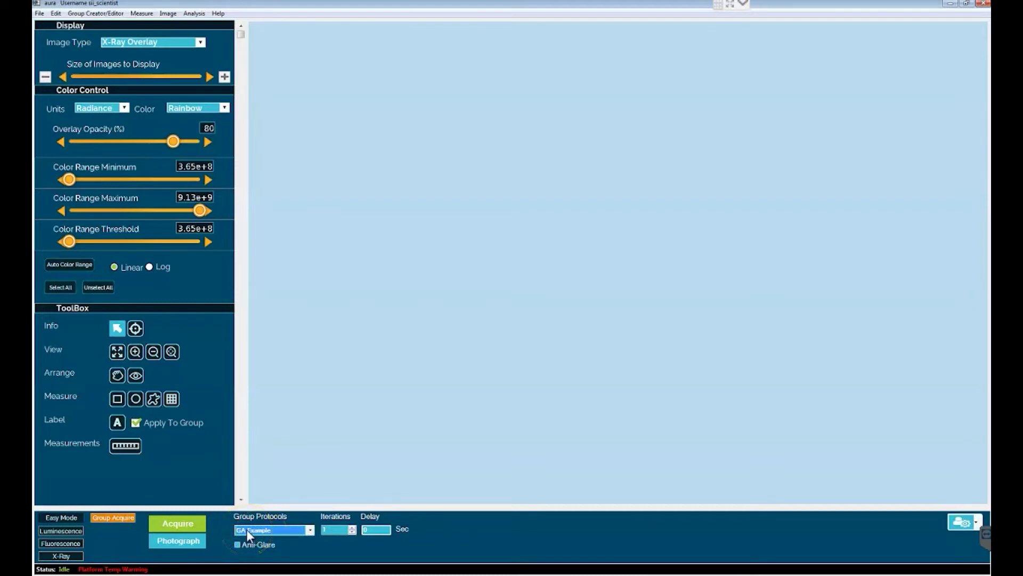
{"action": "left_click", "coordinate": [109, 517]}
{"action": "left_click", "coordinate": [216, 538]}
- Acquire the six GA Example luminescence images of the calibration plate
{"action": "left_click", "coordinate": [202, 523]}
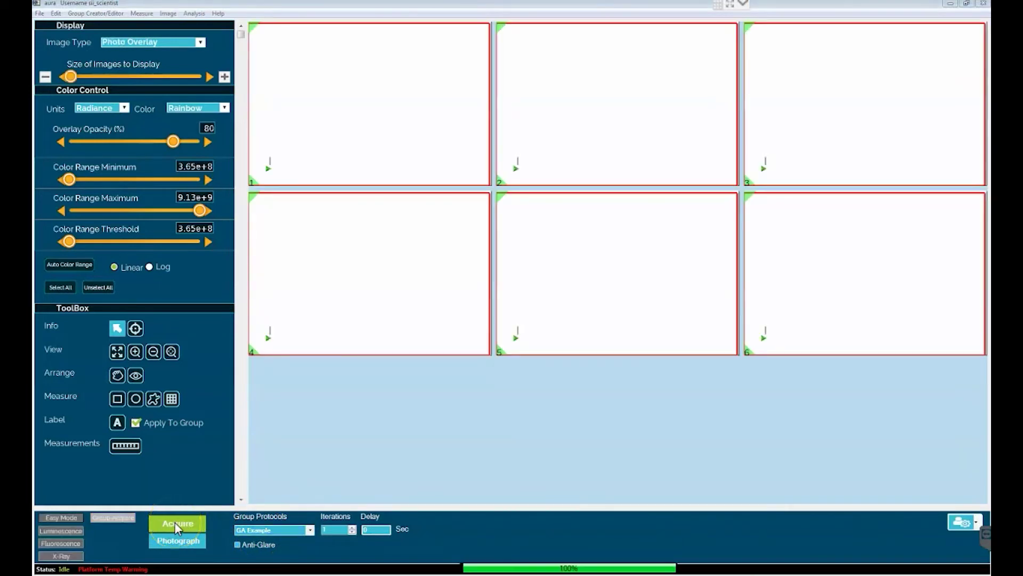
{"action": "left_click", "coordinate": [178, 525]}
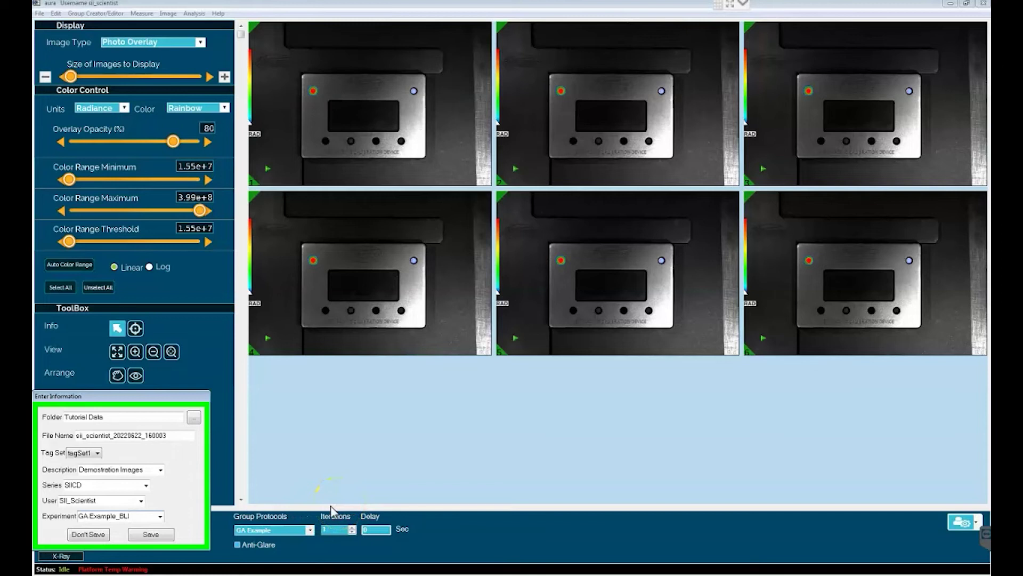
- Close the Enter Information dialog and raise Iterations to 2
{"action": "left_click", "coordinate": [347, 519]}
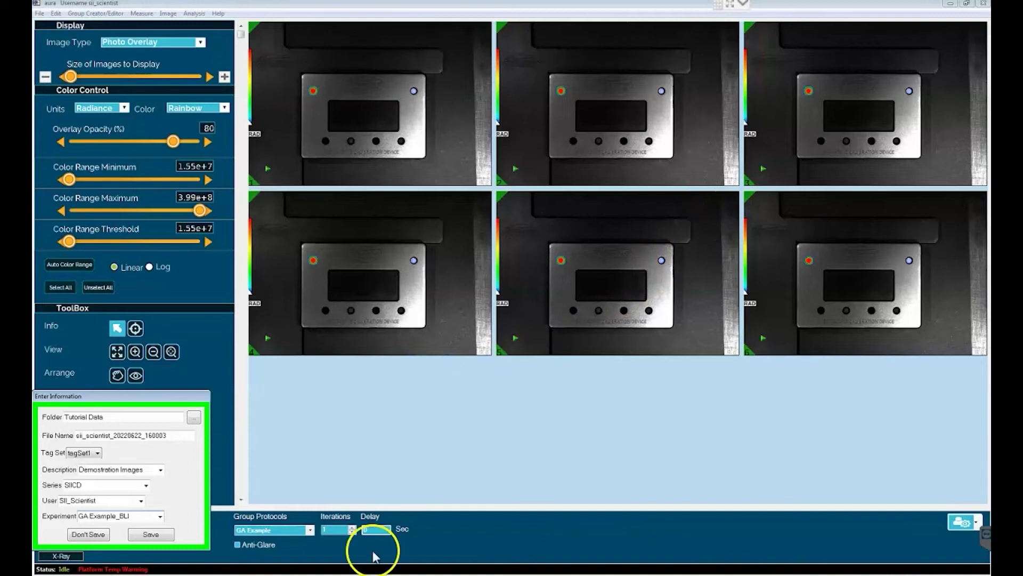
{"action": "left_click", "coordinate": [350, 530]}
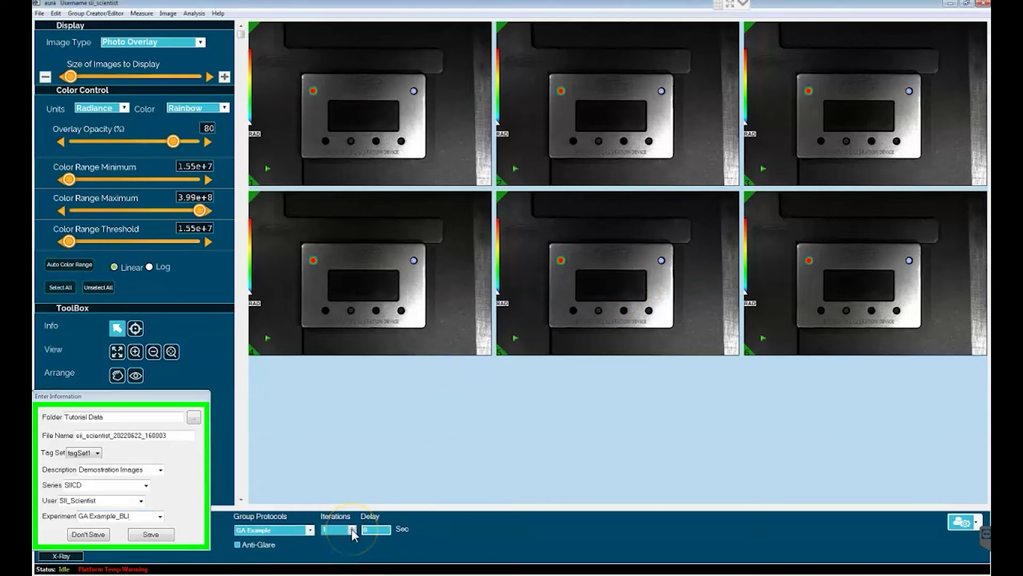
{"action": "left_click", "coordinate": [353, 532]}
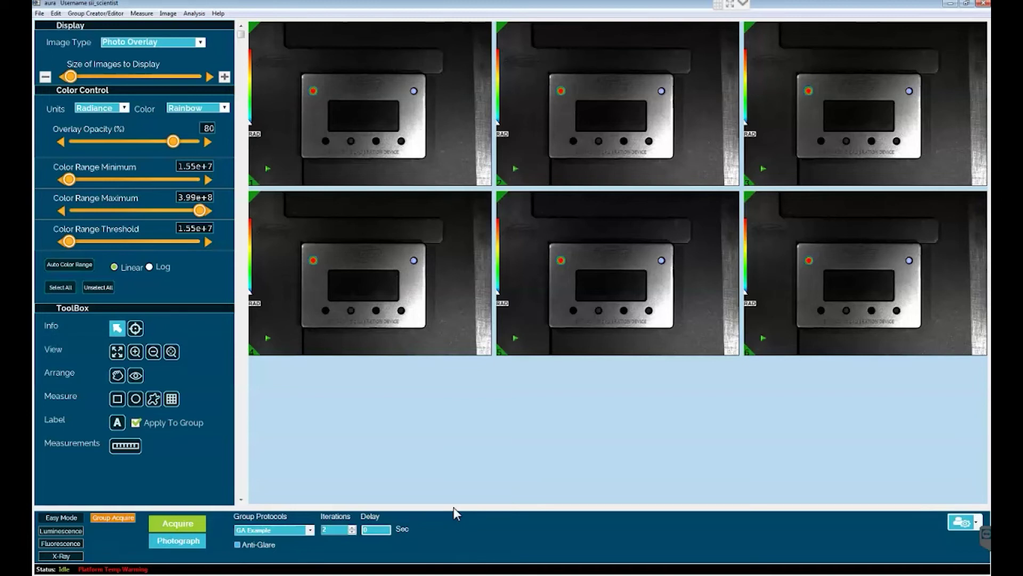
{"action": "left_click", "coordinate": [438, 459]}
{"action": "left_click", "coordinate": [568, 404]}
{"action": "left_click", "coordinate": [73, 557]}
{"action": "left_click", "coordinate": [136, 400]}
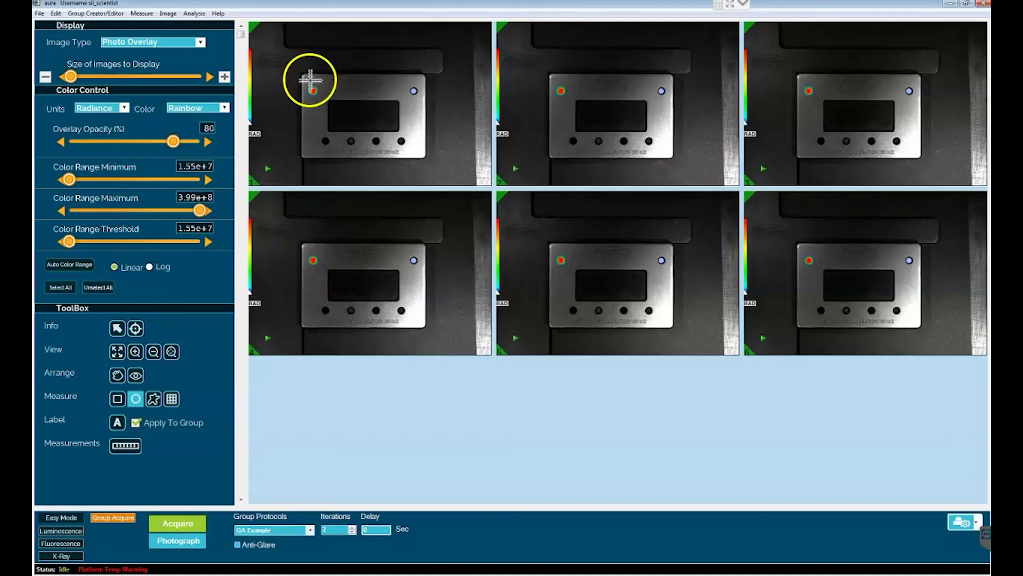
- Draw an ellipse ROI around image 1's red spot, applied to all six images
{"action": "left_click_drag", "start_coordinate": [305, 84], "coordinate": [326, 101]}
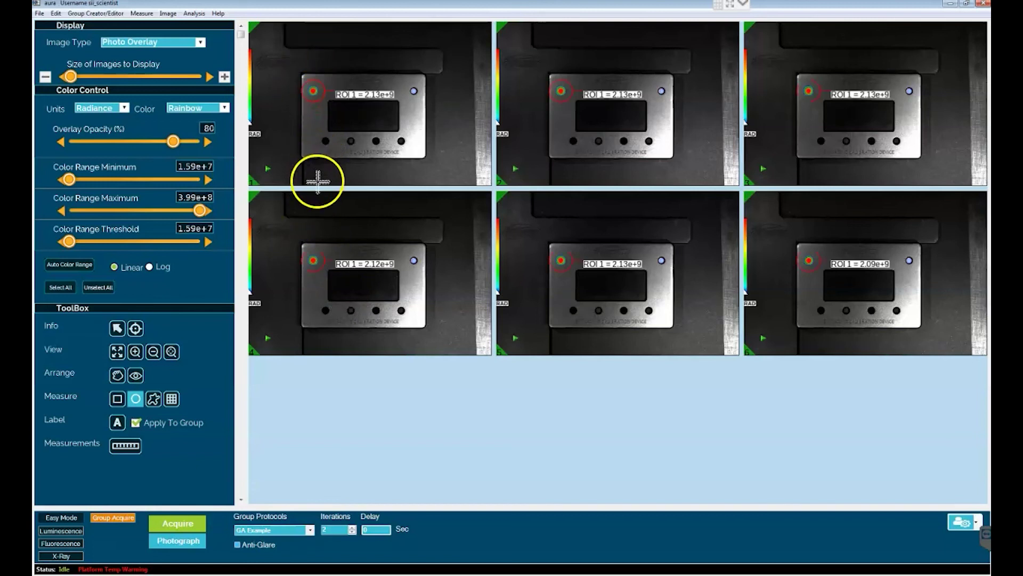
{"action": "left_click", "coordinate": [268, 169]}
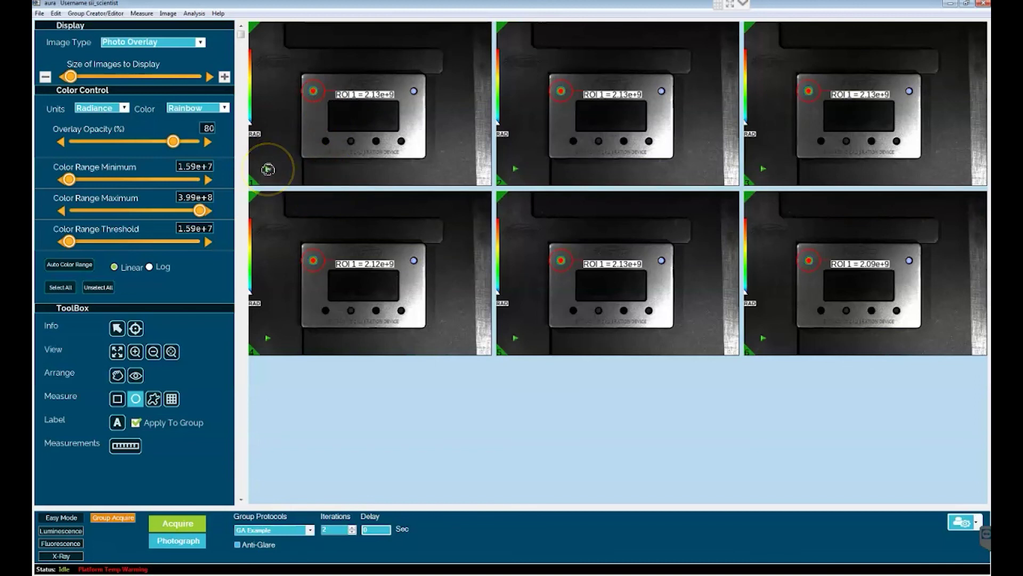
- Enlarge image 1 and add Exposure time and Binning as its info lines
{"action": "left_click", "coordinate": [355, 158]}
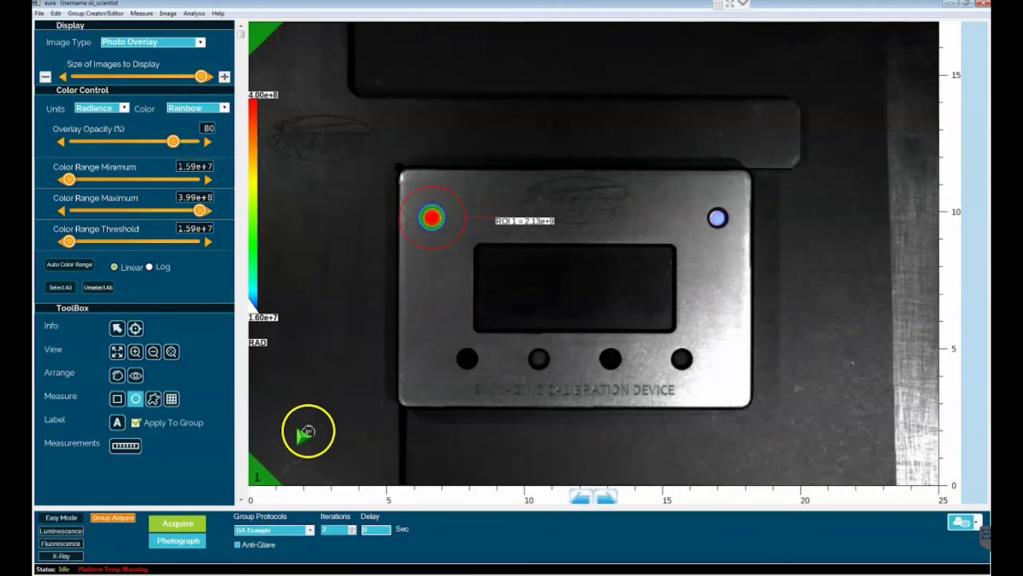
{"action": "left_click", "coordinate": [303, 437]}
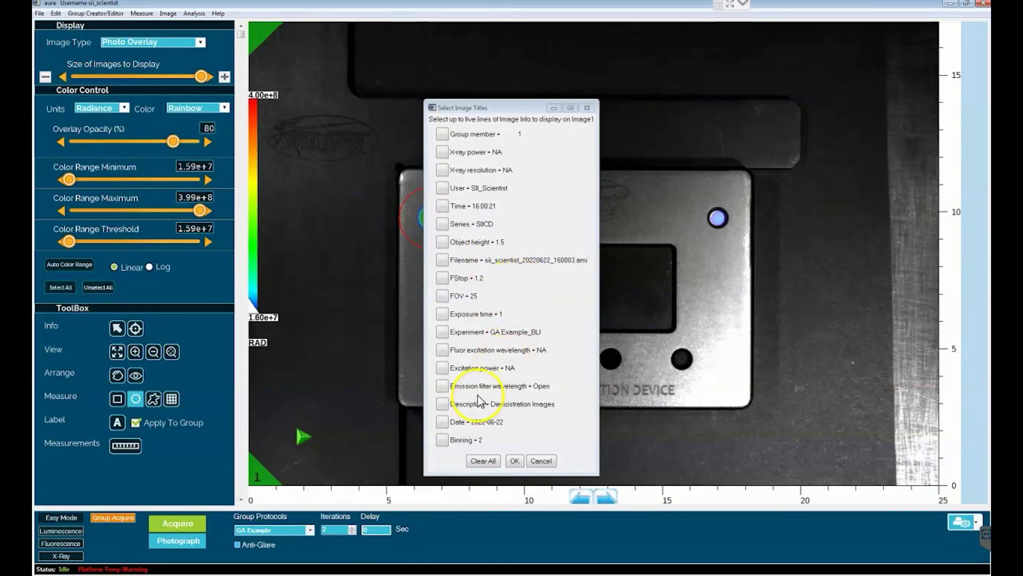
{"action": "left_click", "coordinate": [442, 314]}
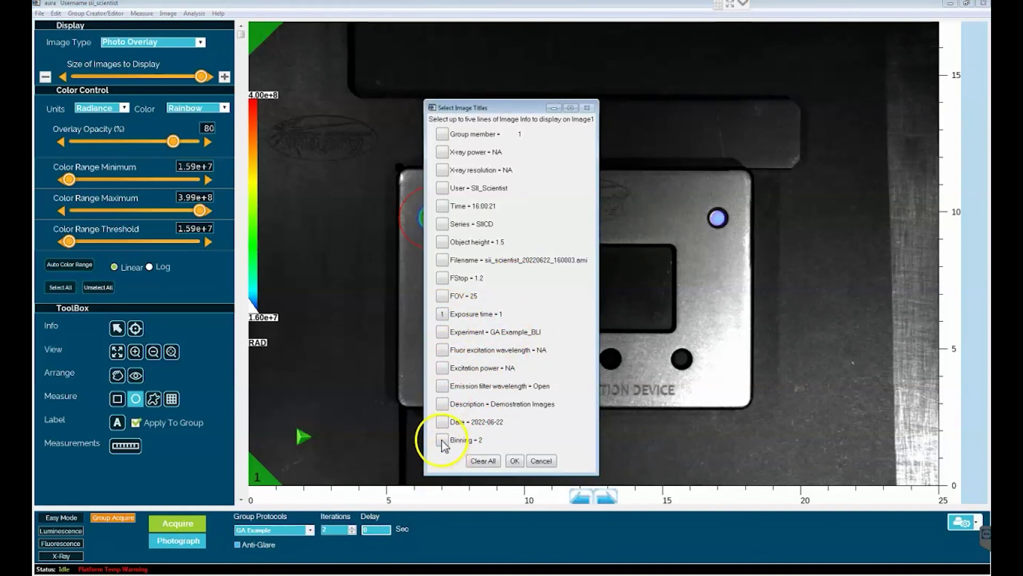
{"action": "left_click", "coordinate": [442, 440]}
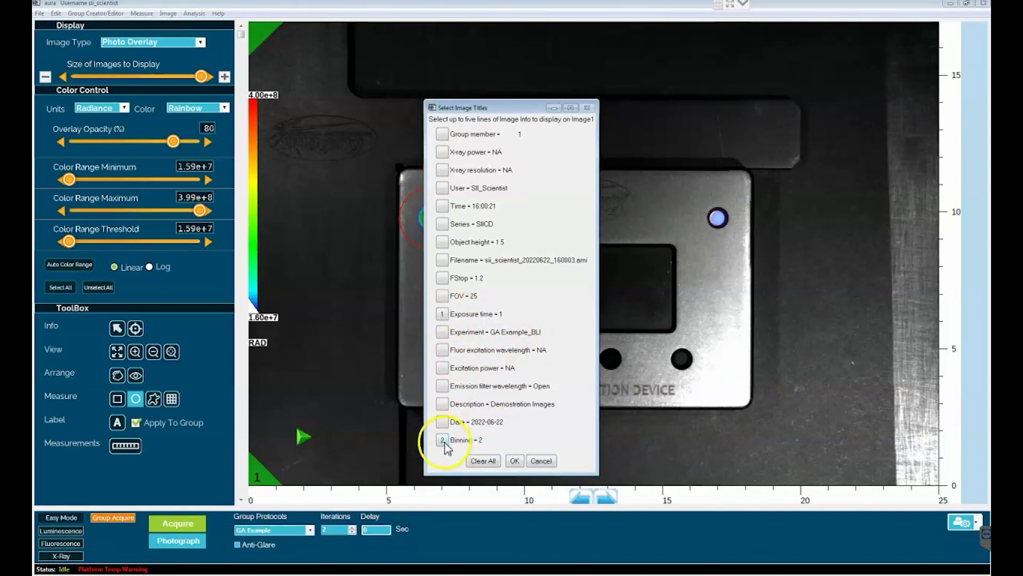
{"action": "left_click", "coordinate": [515, 461]}
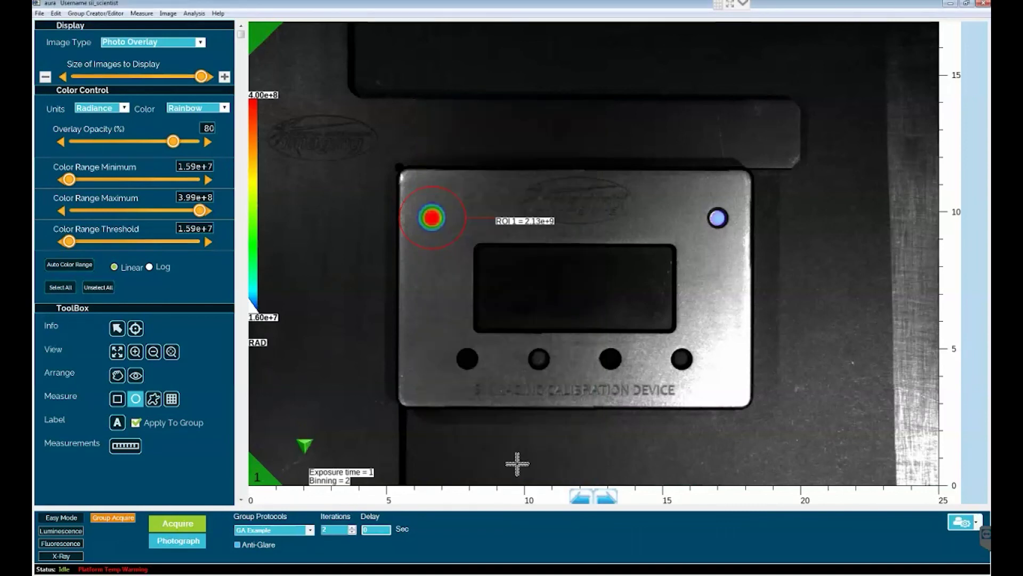
- Shrink back to the 3x2 grid showing each image's ROI, exposure and binning captions
{"action": "left_click", "coordinate": [45, 76]}
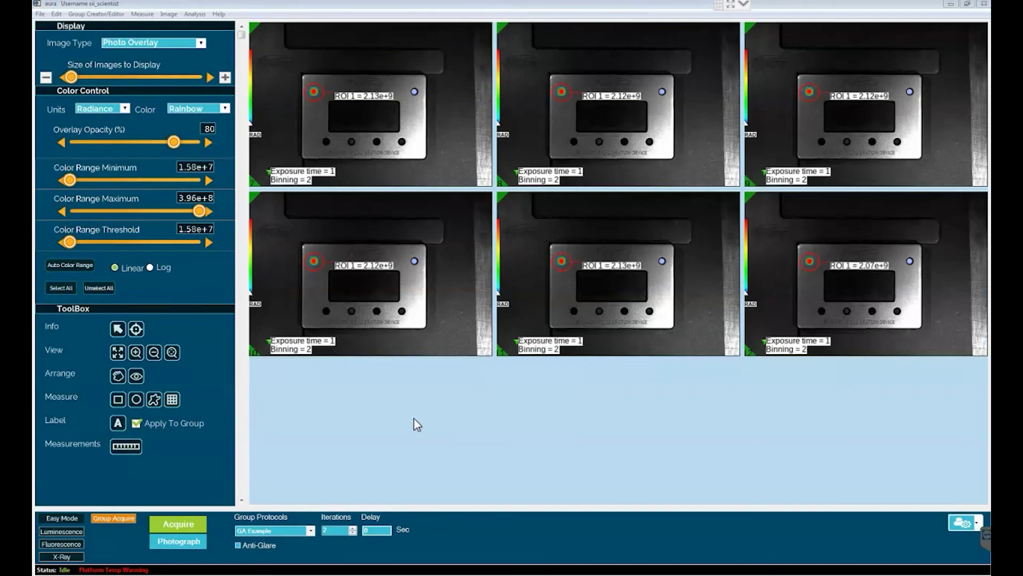
{"action": "left_click", "coordinate": [367, 437]}
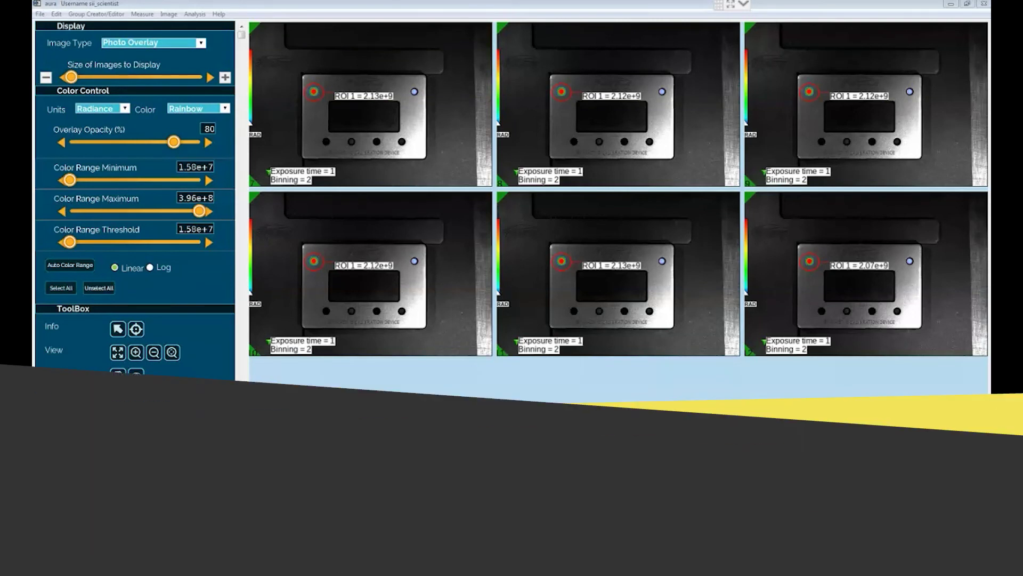